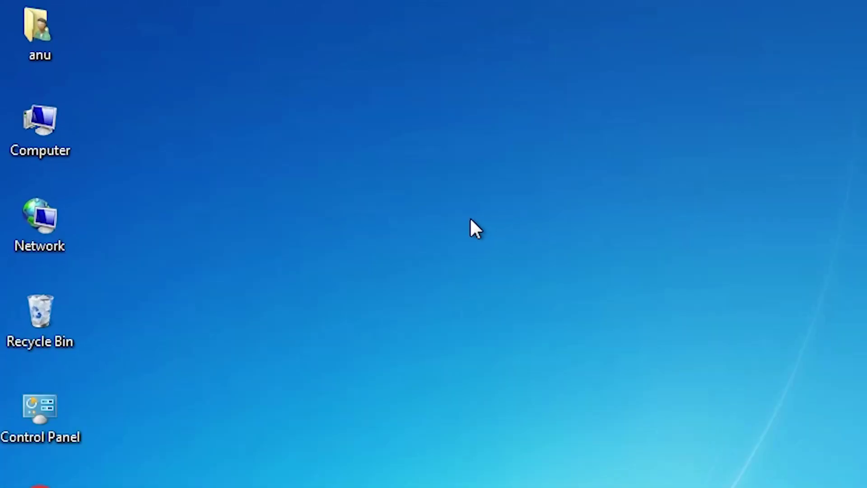
Check the computer's system properties from the Computer item, then close that window.
{"action": "right_click", "coordinate": [46, 141]}
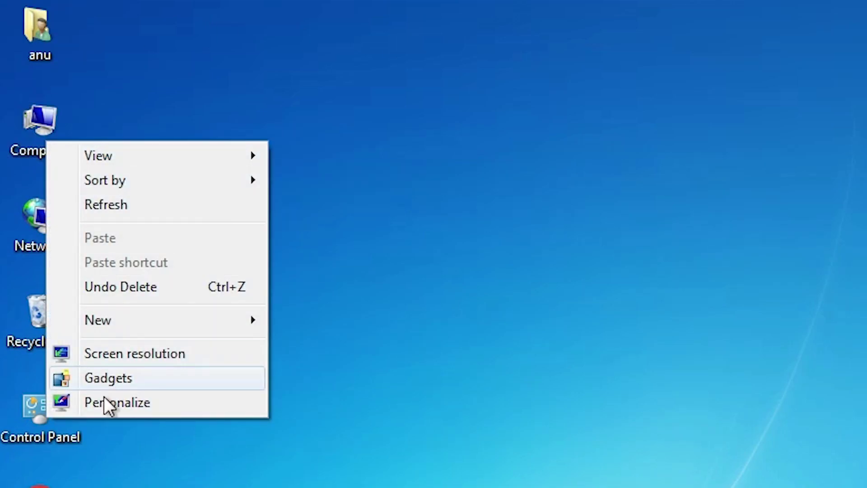
{"action": "right_click", "coordinate": [36, 147]}
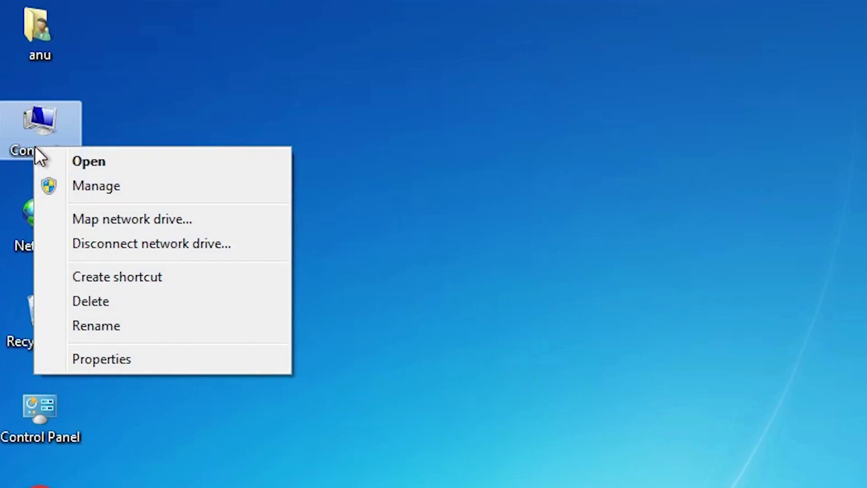
{"action": "left_click", "coordinate": [123, 358]}
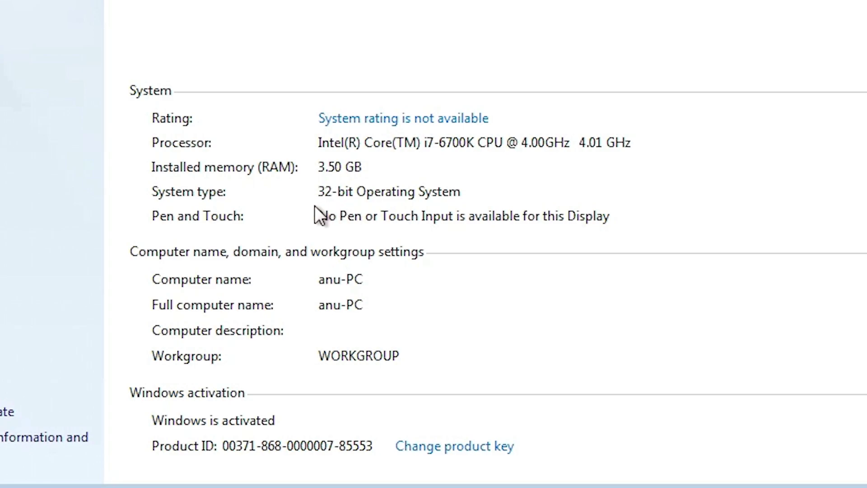
{"action": "left_click", "coordinate": [699, 96]}
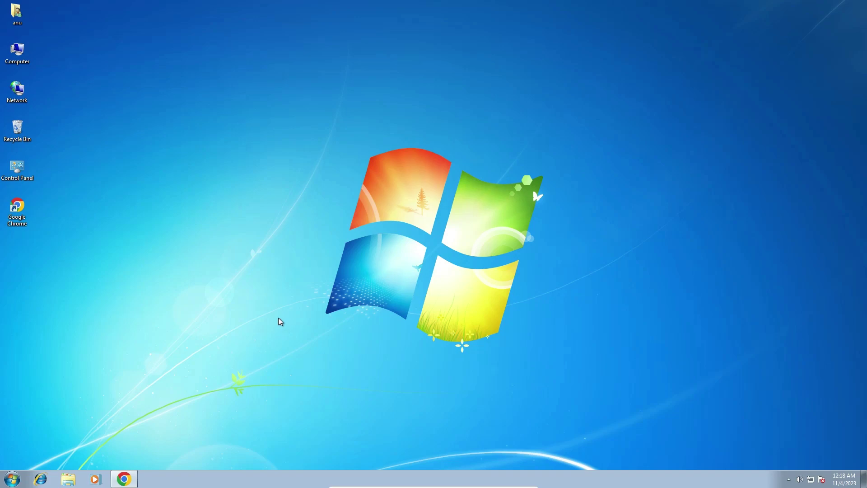
Open the first Epson L380 search result in a new tab and switch to it.
{"action": "left_click", "coordinate": [124, 479]}
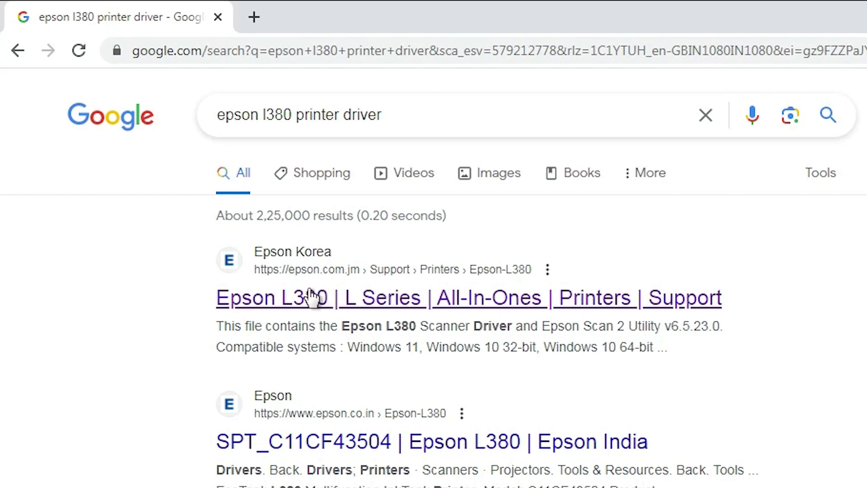
{"action": "right_click", "coordinate": [356, 297]}
{"action": "left_click", "coordinate": [405, 306]}
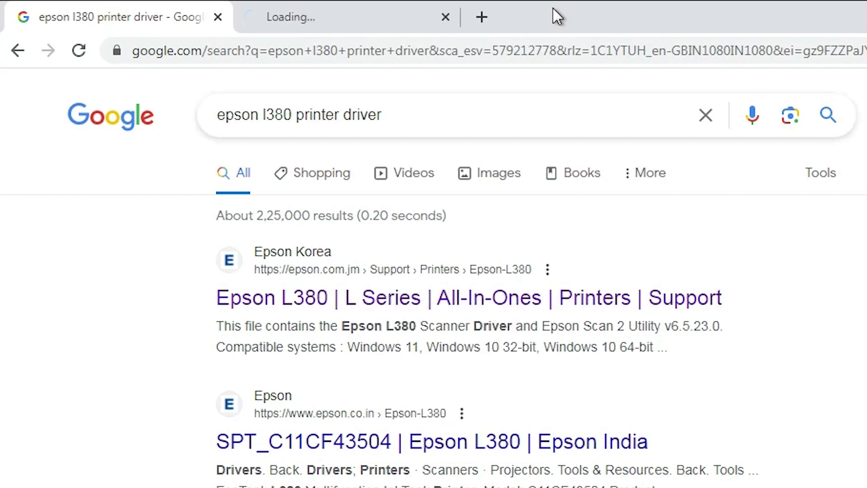
{"action": "left_click", "coordinate": [407, 10]}
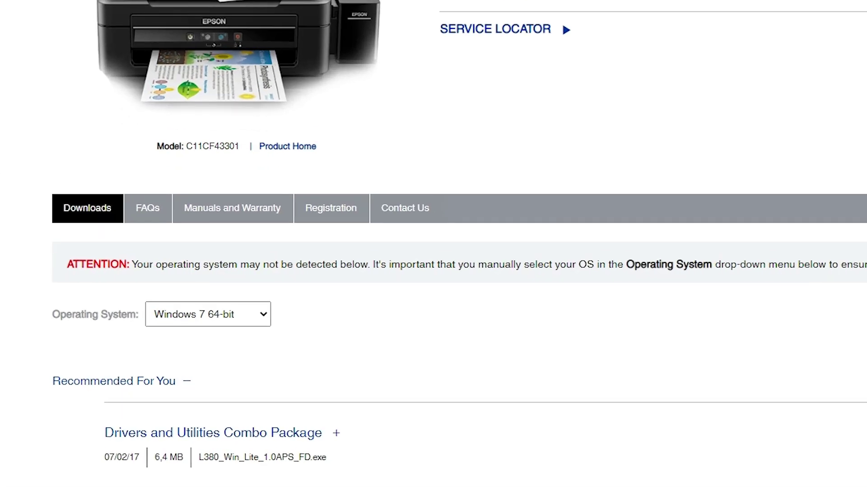
Change the Operating System filter from 64-bit to Windows 7 32-bit and apply it.
{"action": "scroll", "coordinate": [433, 270], "scroll_direction": "down", "scroll_amount": 3}
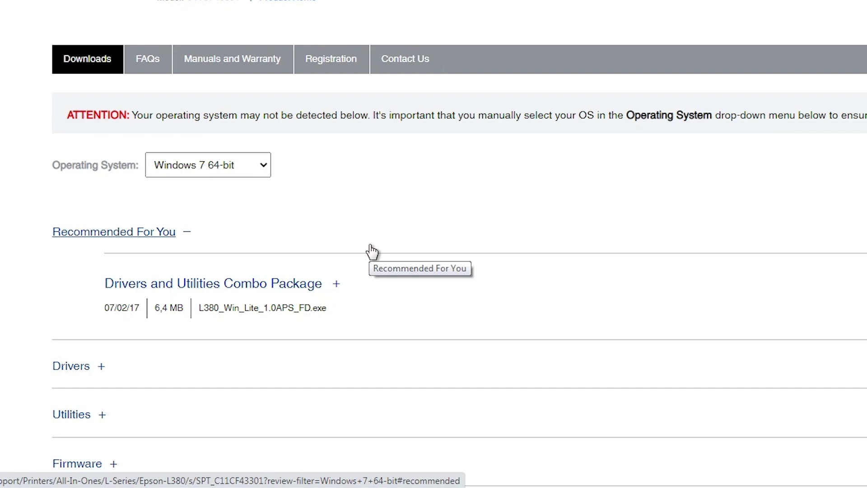
{"action": "left_click", "coordinate": [259, 170]}
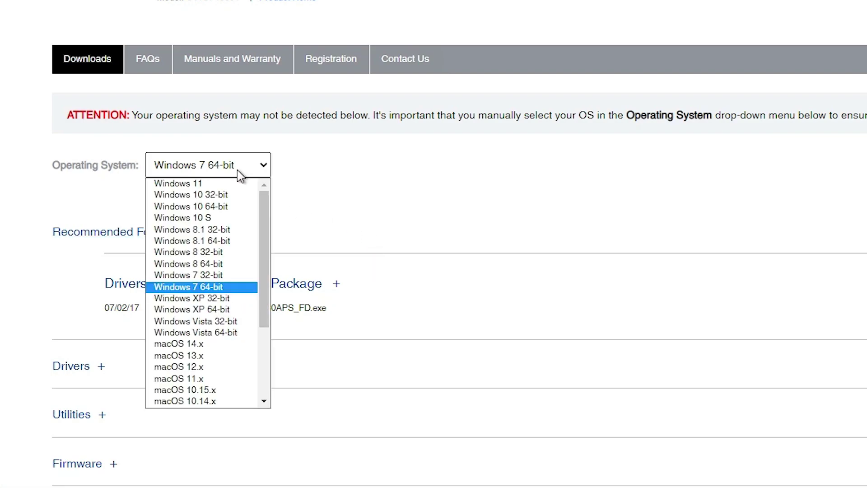
{"action": "left_click", "coordinate": [231, 275]}
{"action": "left_click", "coordinate": [291, 176]}
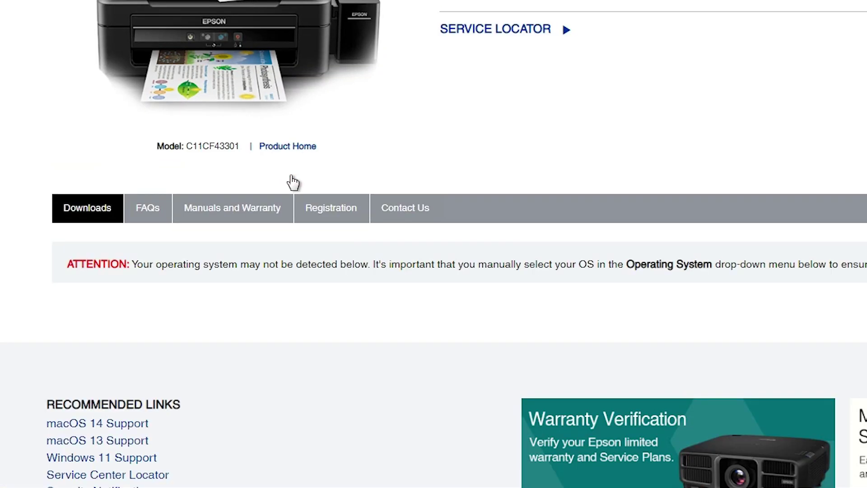
{"action": "scroll", "coordinate": [636, 211], "scroll_direction": "down", "scroll_amount": 3}
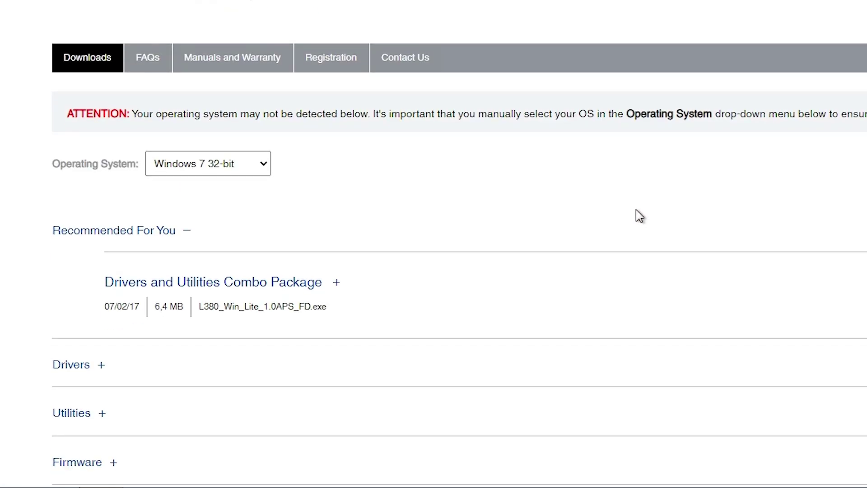
{"action": "scroll", "coordinate": [638, 217], "scroll_direction": "down", "scroll_amount": 3}
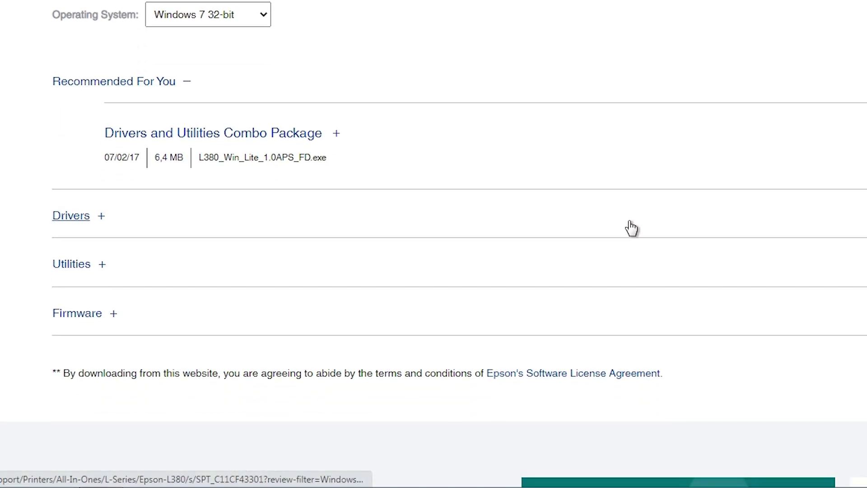
Expand the Drivers section and download Printer Driver v2.50.02.
{"action": "left_click", "coordinate": [101, 222]}
{"action": "scroll", "coordinate": [72, 257], "scroll_direction": "down", "scroll_amount": 1}
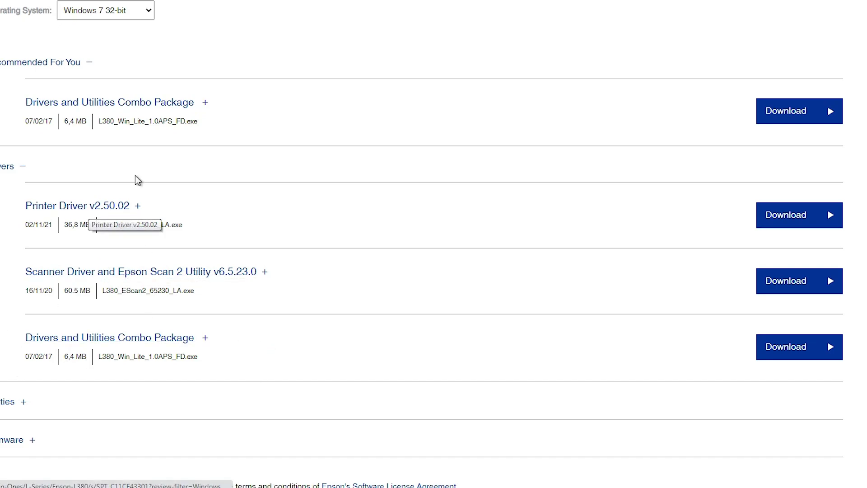
{"action": "left_click", "coordinate": [780, 218]}
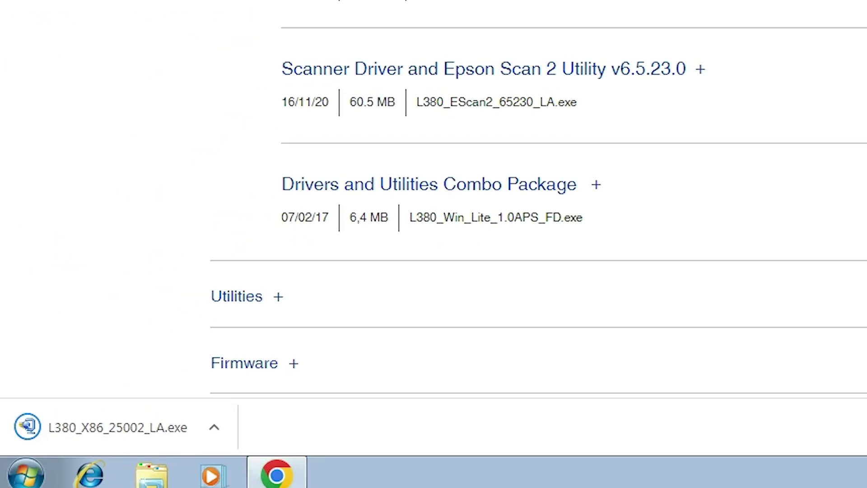
Move the downloaded L380_X86_25002_LA.exe from the Downloads folder onto the desktop.
{"action": "left_click", "coordinate": [827, 455]}
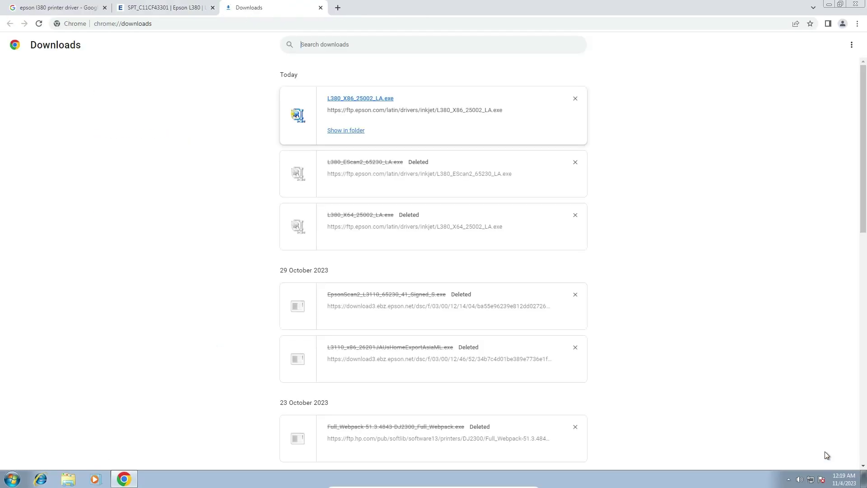
{"action": "left_click", "coordinate": [347, 131]}
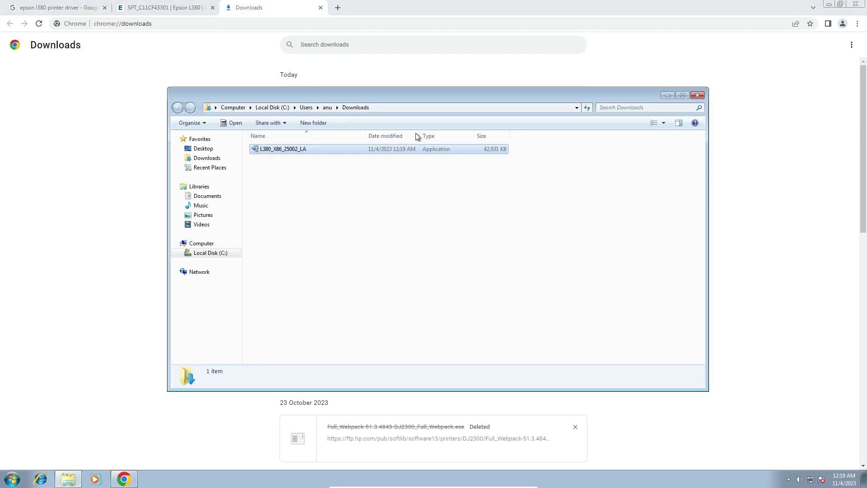
{"action": "left_click", "coordinate": [806, 5]}
{"action": "left_click", "coordinate": [828, 4]}
{"action": "left_click_drag", "start_coordinate": [323, 149], "coordinate": [1, 282]}
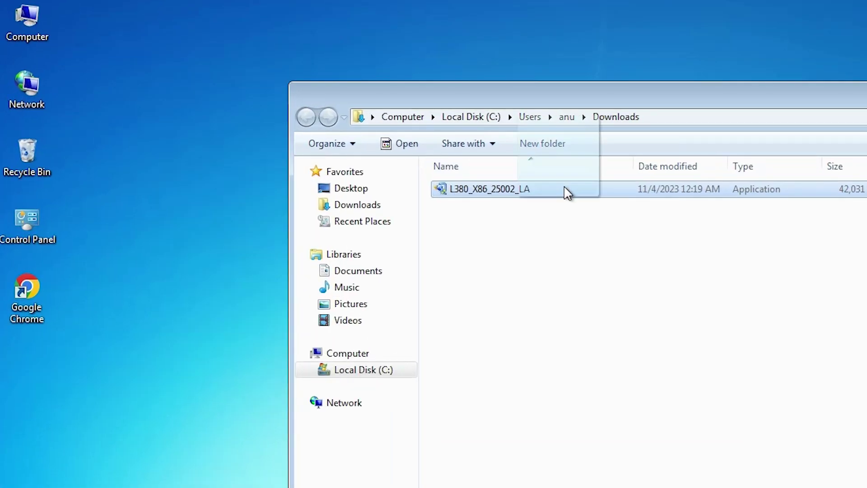
{"action": "left_click_drag", "start_coordinate": [2, 419], "coordinate": [2, 419]}
{"action": "key", "text": "alt+F4"}
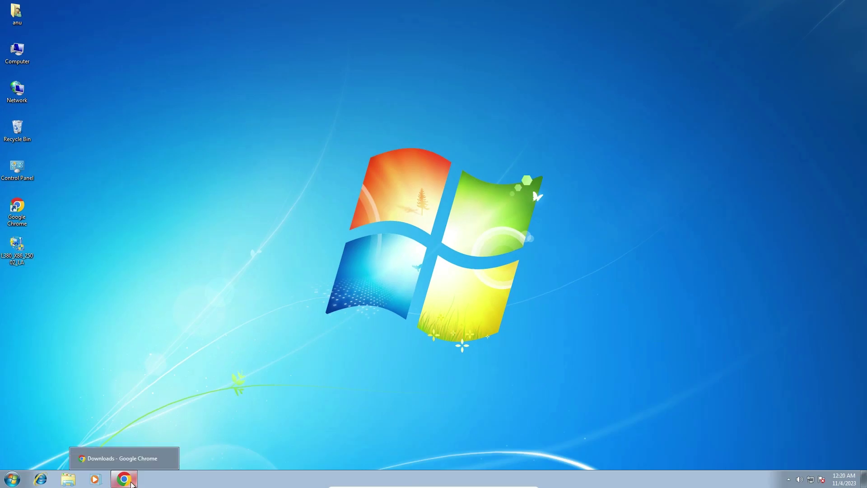
Download the Scanner Driver and Epson Scan 2 Utility v6.5.23.0 from the Epson page.
{"action": "left_click", "coordinate": [136, 481]}
{"action": "left_click", "coordinate": [135, 6]}
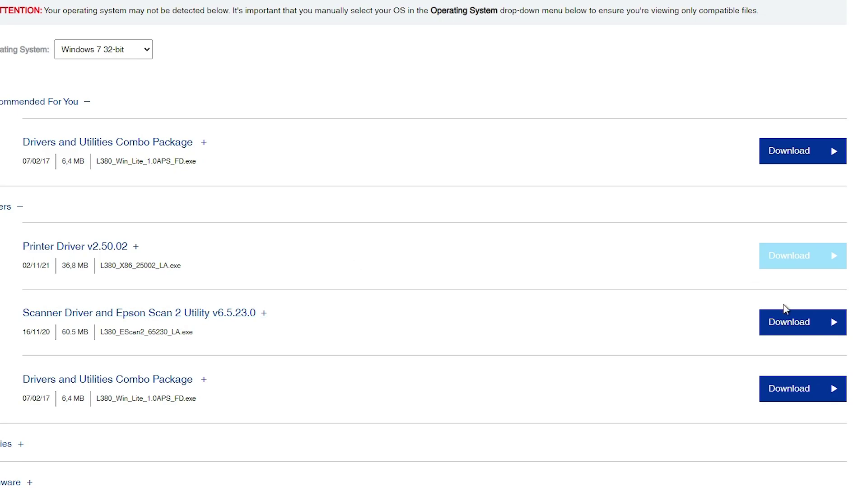
{"action": "left_click", "coordinate": [795, 328]}
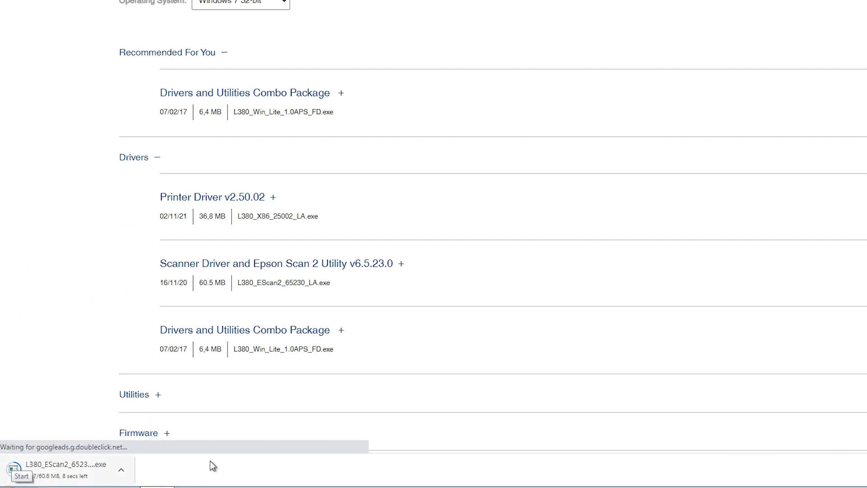
Move the downloaded L380_EScan2_65230_LA installer from its folder onto the desktop.
{"action": "left_click", "coordinate": [835, 458]}
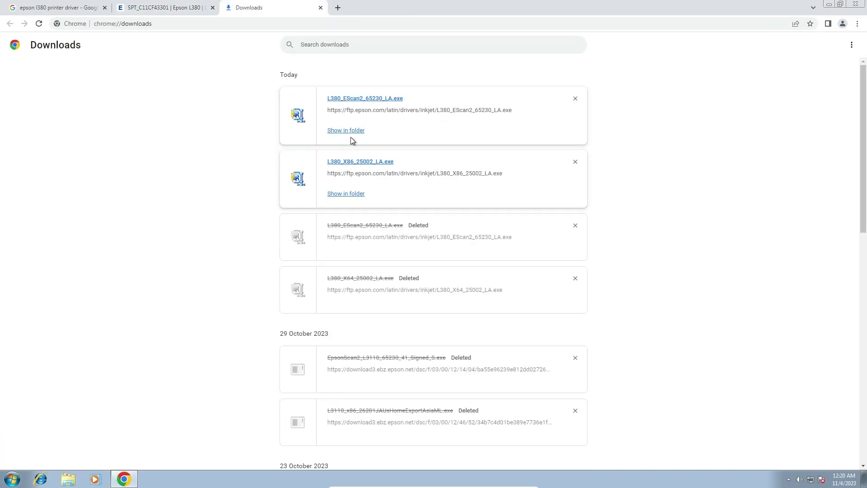
{"action": "left_click", "coordinate": [347, 132]}
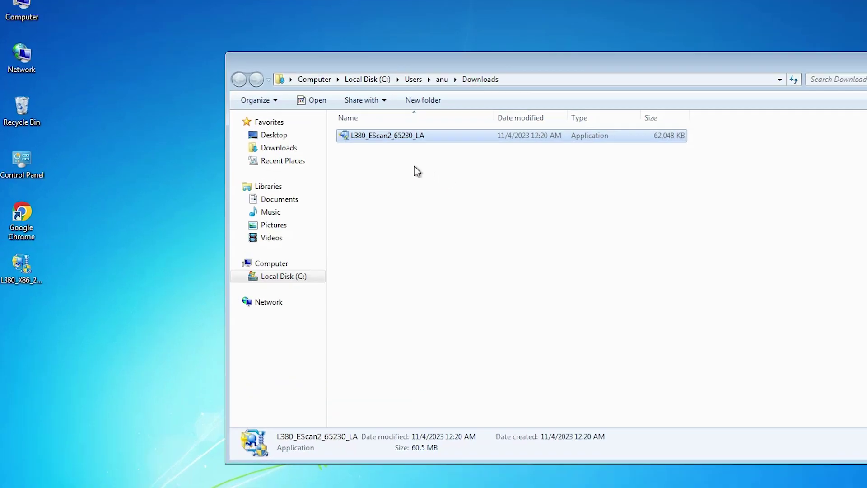
{"action": "left_click_drag", "start_coordinate": [289, 149], "coordinate": [2, 311]}
{"action": "left_click_drag", "start_coordinate": [3, 409], "coordinate": [2, 408]}
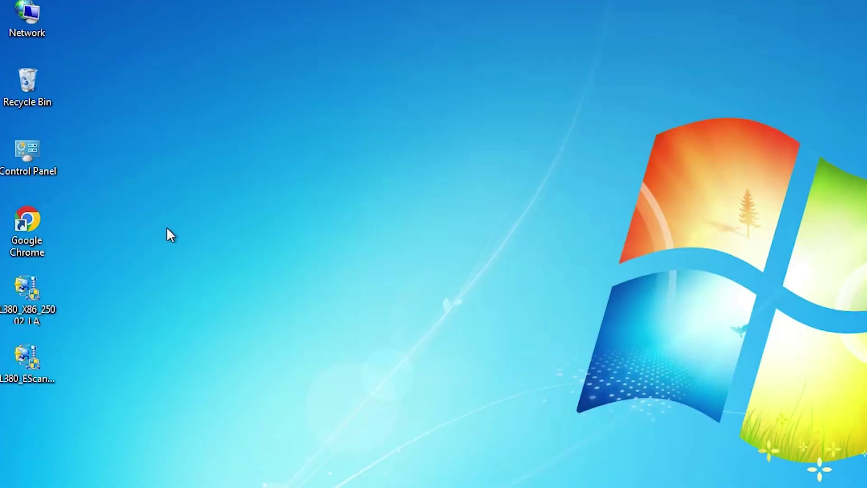
Launch the L380_X86 printer driver installer from the desktop and allow it through UAC.
{"action": "left_click", "coordinate": [27, 298]}
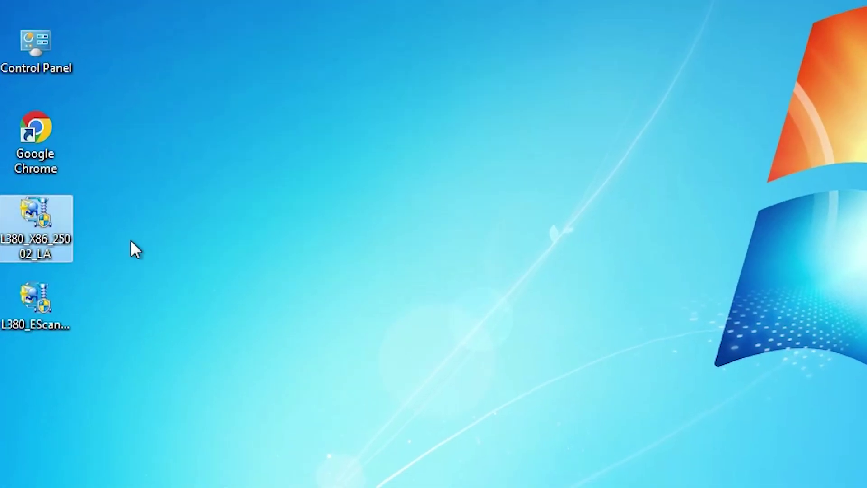
{"action": "left_click", "coordinate": [53, 313]}
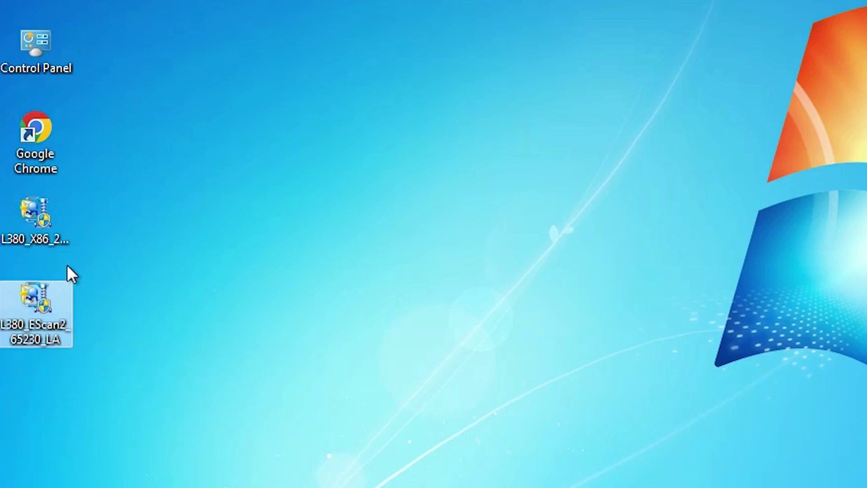
{"action": "left_click", "coordinate": [54, 226]}
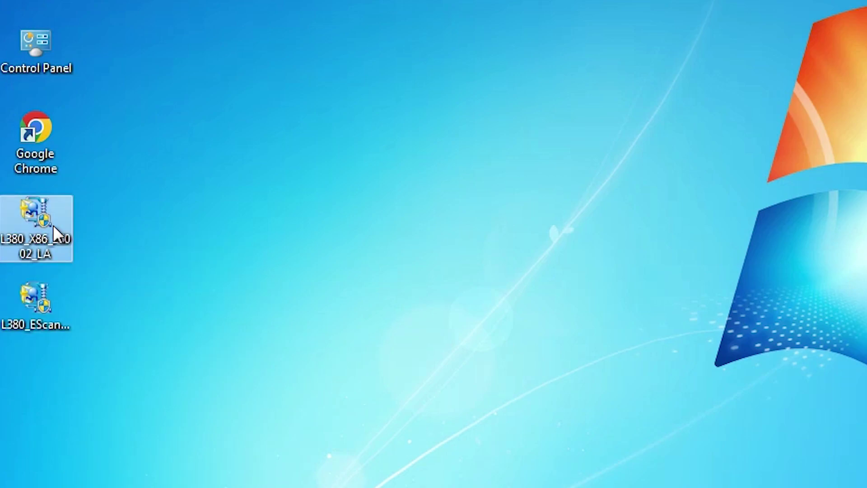
{"action": "double_click", "coordinate": [53, 228]}
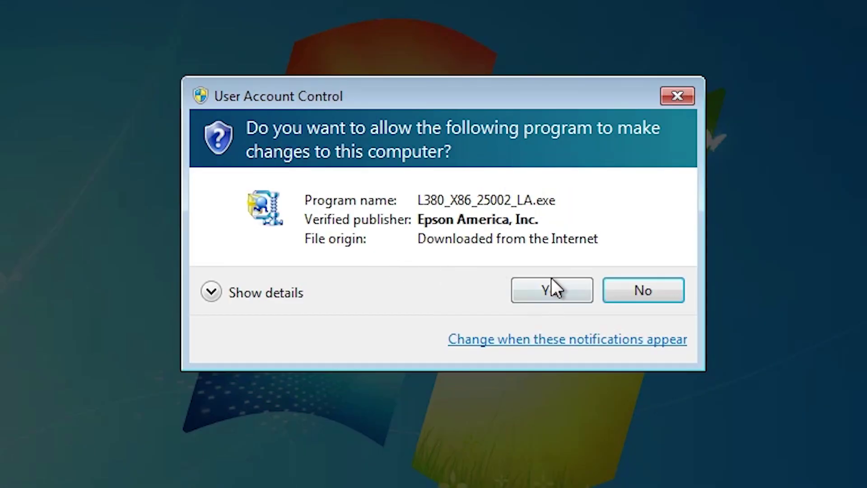
{"action": "left_click", "coordinate": [552, 284]}
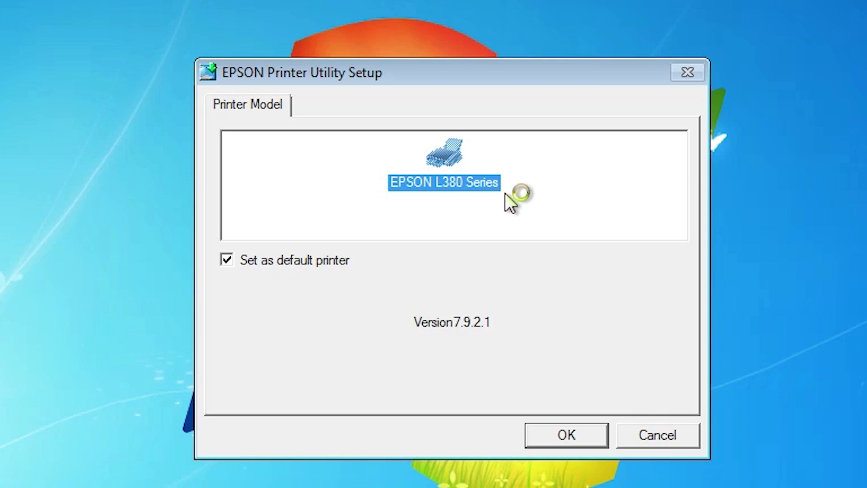
Accept EPSON L380 Series as the printer model and keep English as the installer language.
{"action": "left_click", "coordinate": [570, 434]}
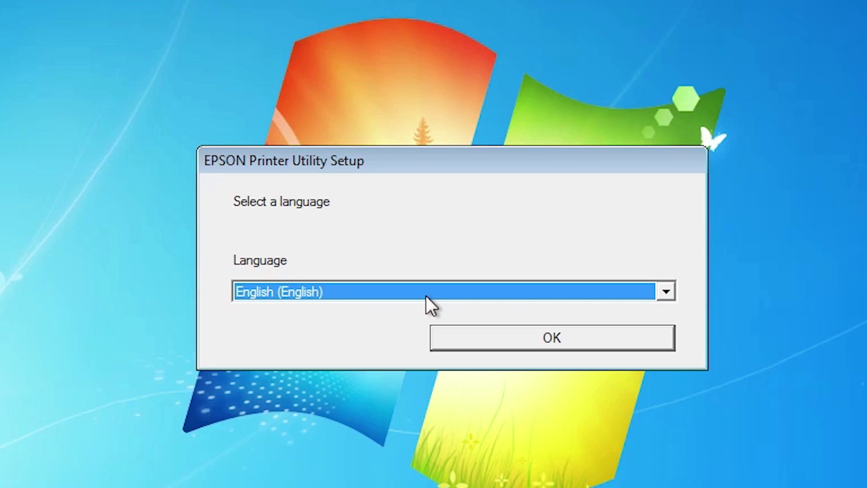
{"action": "left_click", "coordinate": [334, 285]}
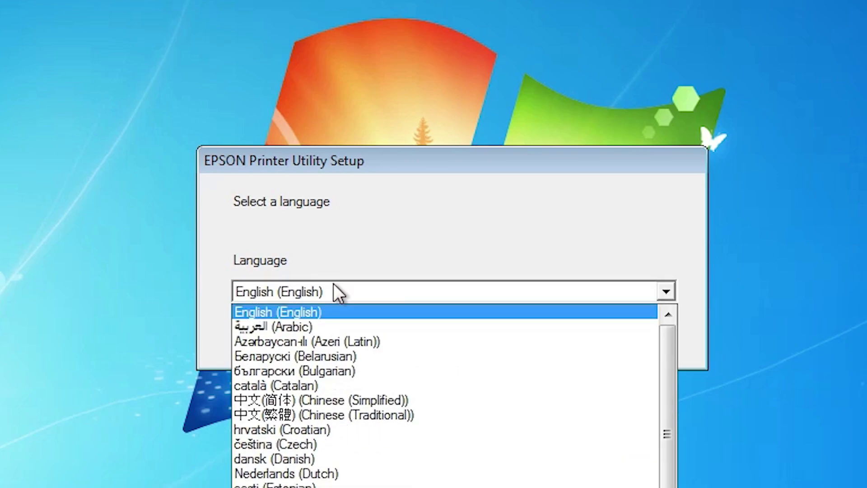
{"action": "left_click", "coordinate": [306, 312]}
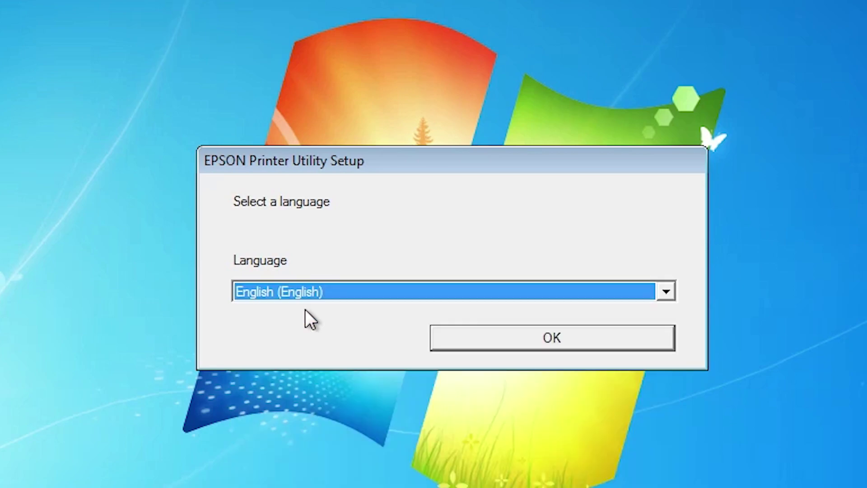
{"action": "left_click", "coordinate": [521, 342]}
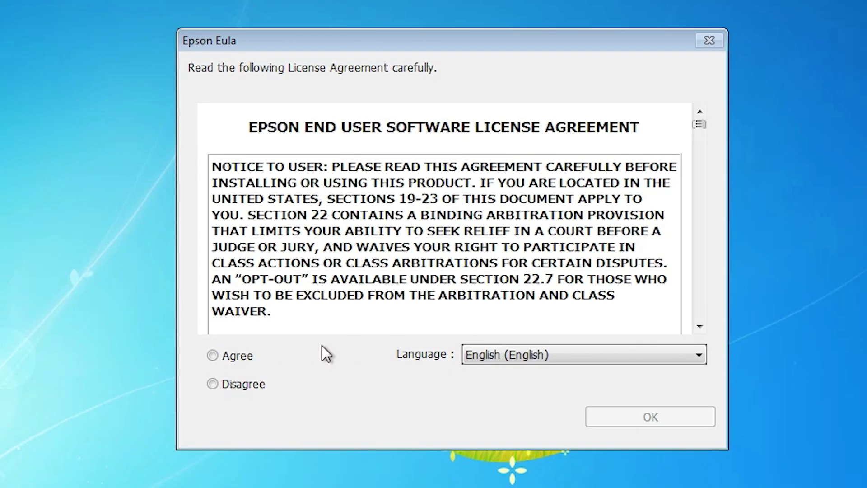
Agree to the Epson license terms and install the unsigned driver software anyway.
{"action": "left_click", "coordinate": [239, 358]}
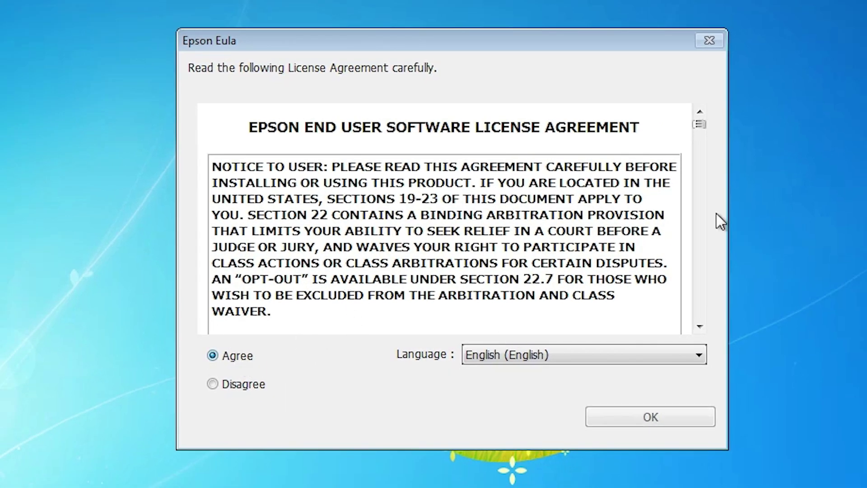
{"action": "left_click_drag", "start_coordinate": [701, 125], "coordinate": [712, 324]}
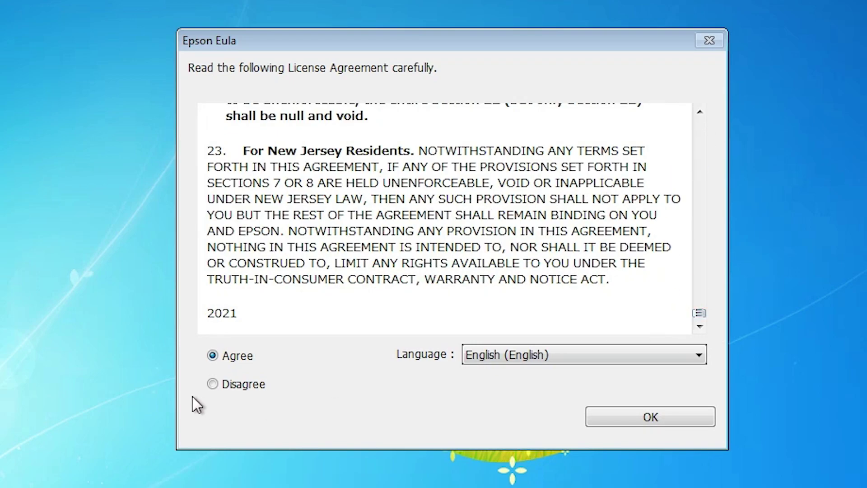
{"action": "left_click", "coordinate": [665, 415]}
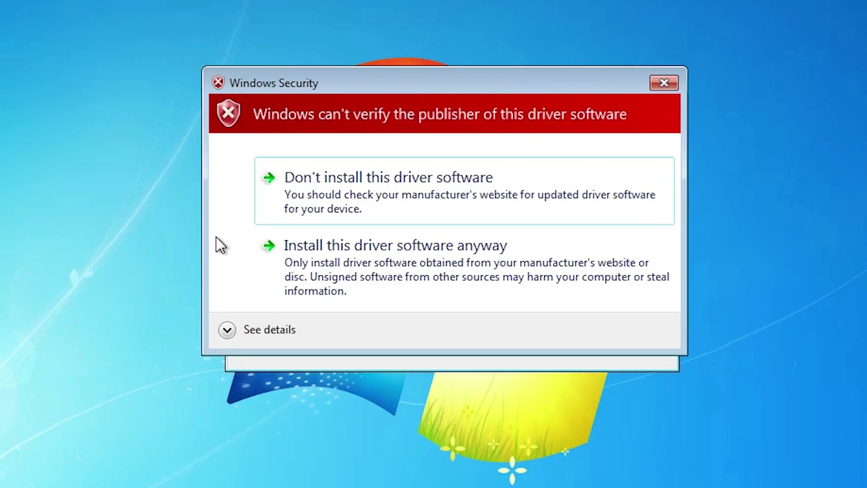
{"action": "left_click", "coordinate": [570, 263]}
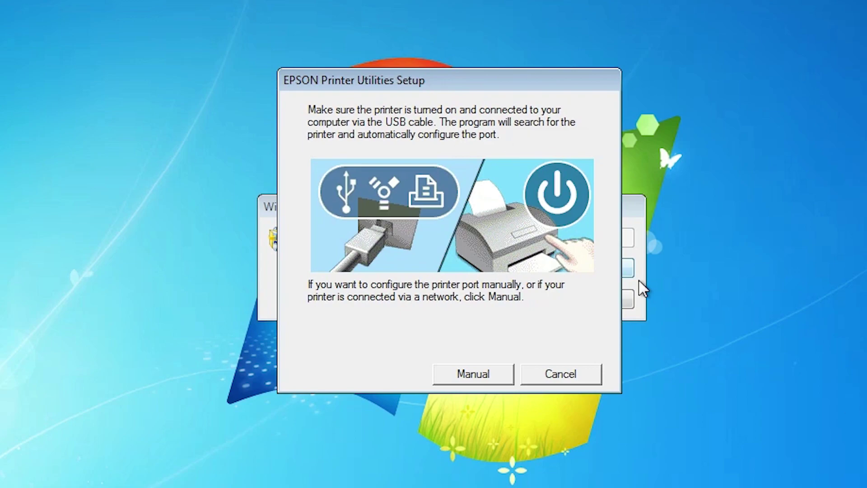
Manually assign USB001 as the printer port and dismiss the installation-complete message.
{"action": "left_click", "coordinate": [478, 373]}
{"action": "left_click", "coordinate": [296, 284]}
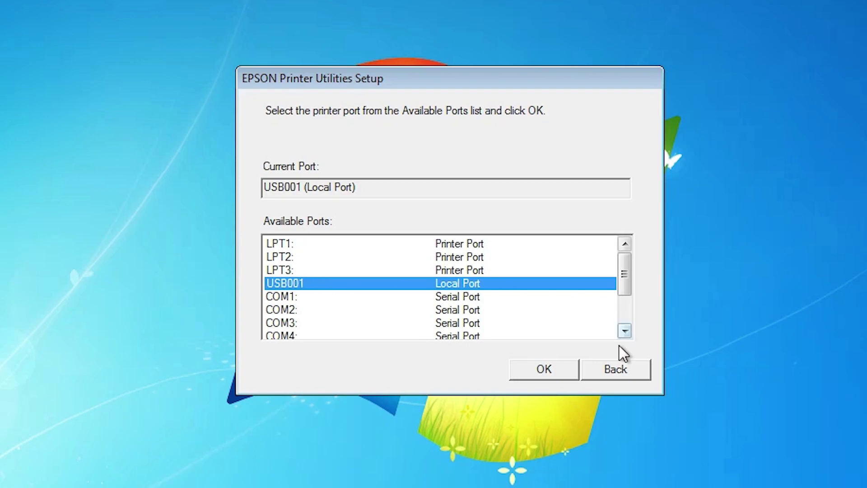
{"action": "left_click", "coordinate": [567, 375]}
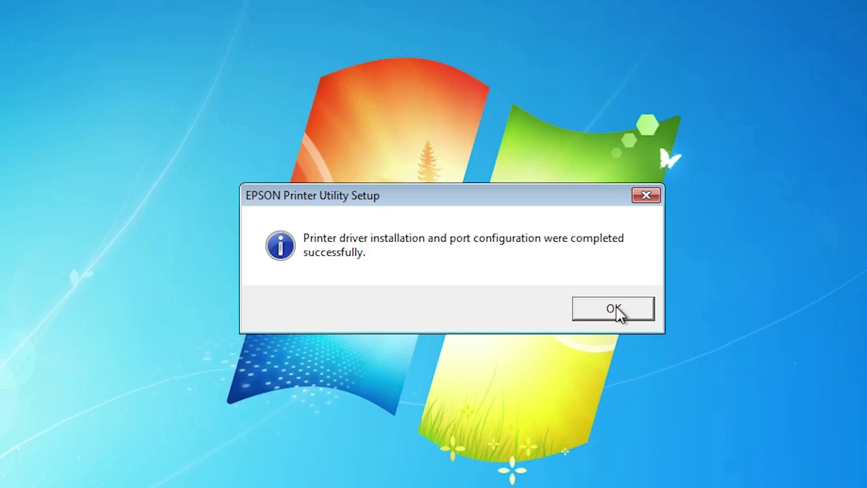
{"action": "left_click", "coordinate": [615, 307]}
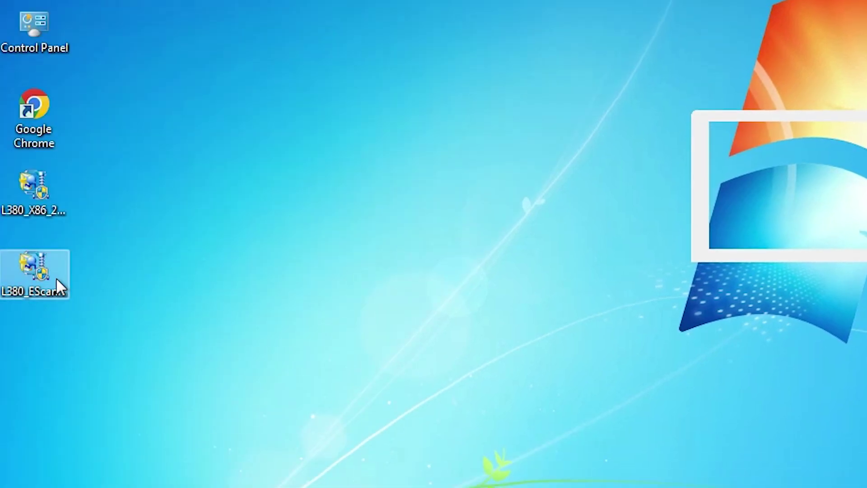
Run the L380_EScan2 installer, accept its license terms, and finish installing Epson Scan 2.
{"action": "double_click", "coordinate": [56, 276]}
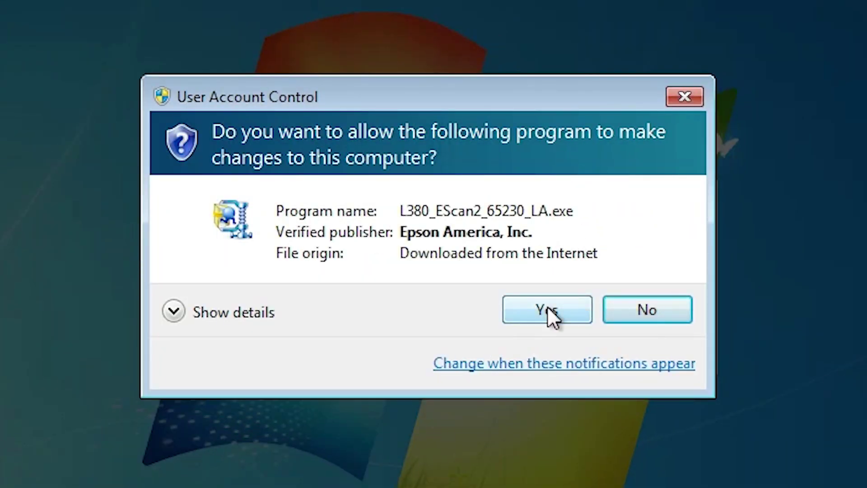
{"action": "left_click", "coordinate": [547, 306]}
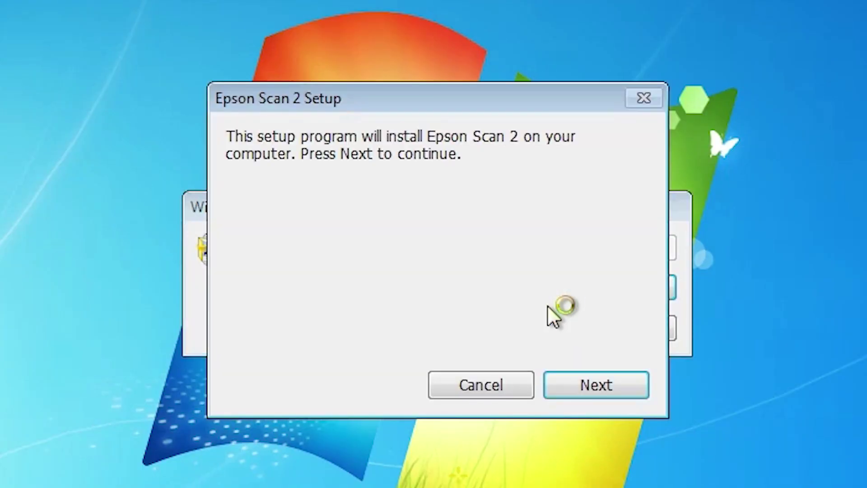
{"action": "left_click", "coordinate": [567, 385]}
{"action": "left_click", "coordinate": [384, 395]}
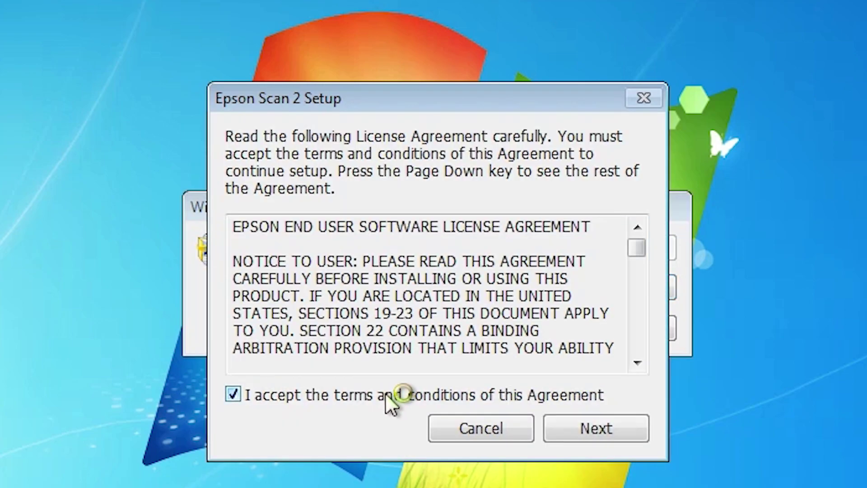
{"action": "left_click", "coordinate": [592, 426]}
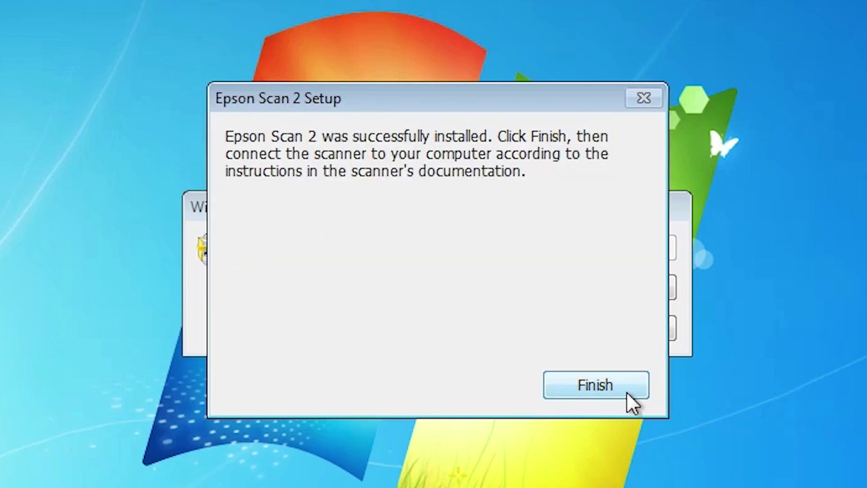
{"action": "left_click", "coordinate": [626, 394]}
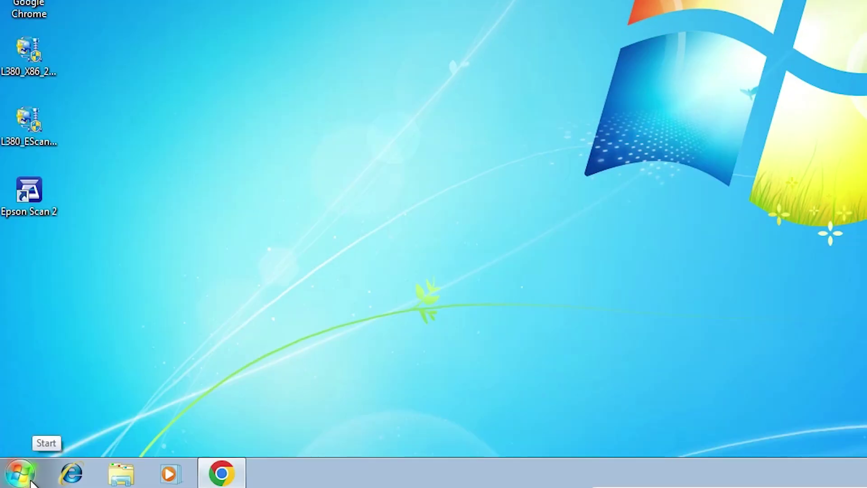
Go from the Start menu through Control Panel to Devices and Printers to confirm EPSON L380 Series.
{"action": "left_click", "coordinate": [20, 474]}
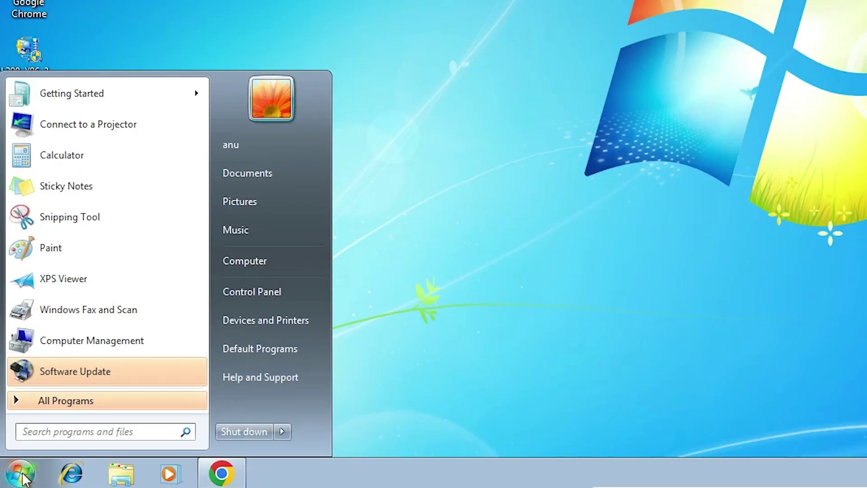
{"action": "left_click", "coordinate": [262, 296]}
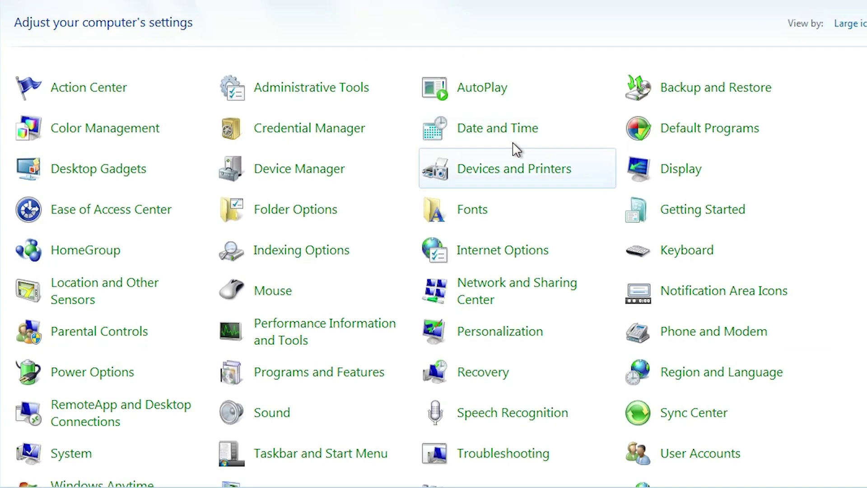
{"action": "left_click", "coordinate": [505, 170]}
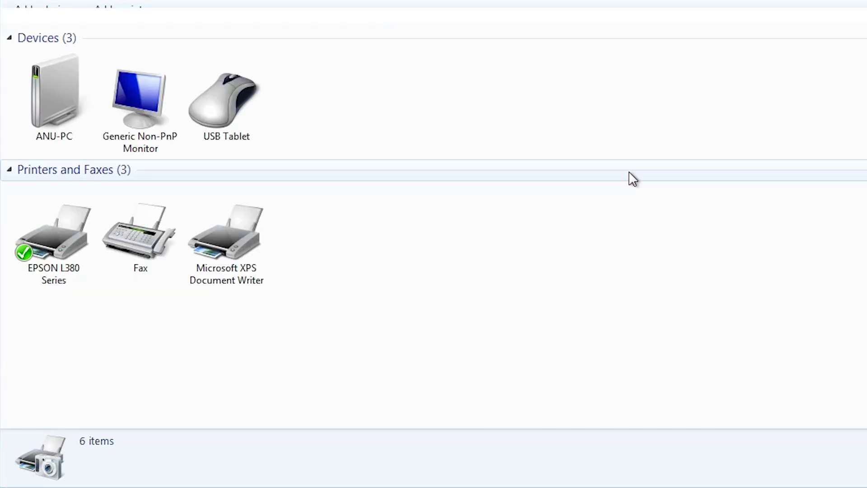